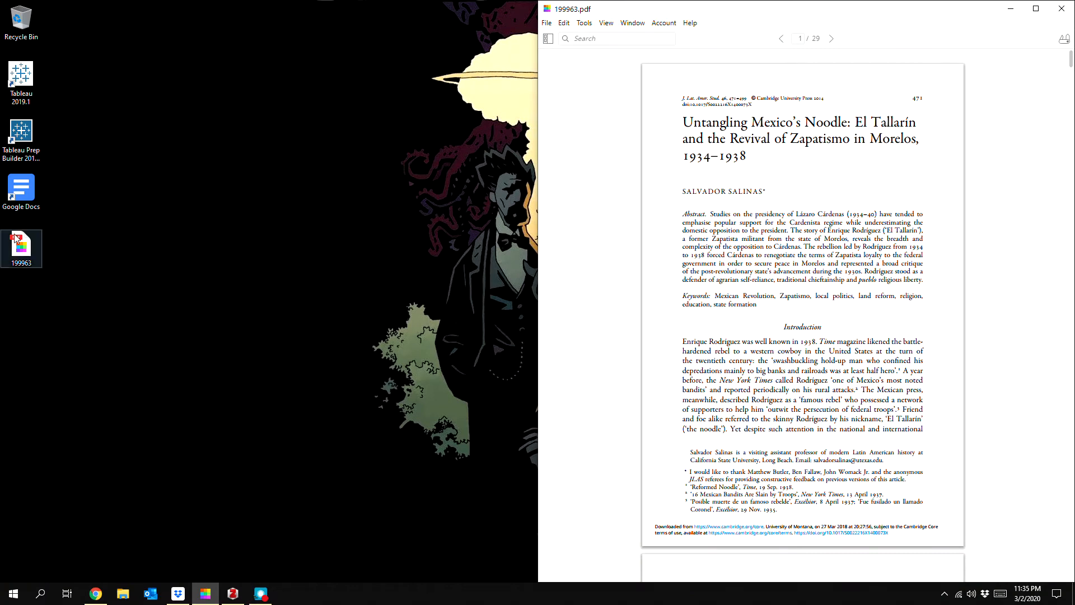
Rename the 199963 PDF on the desktop with 2014, the author's surname and "El Tallarin and the Revival of Zapatismo in Morelos, 1934-1938", separated by hyphens
left_click(18, 262)
left_click(17, 263)
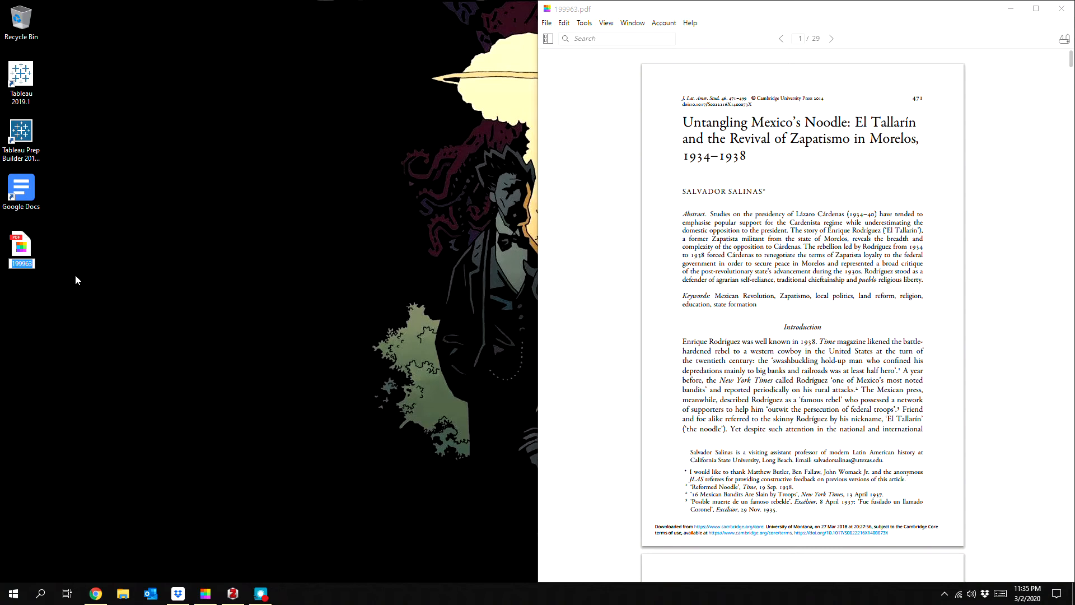
type("2014 - Salinas - El")
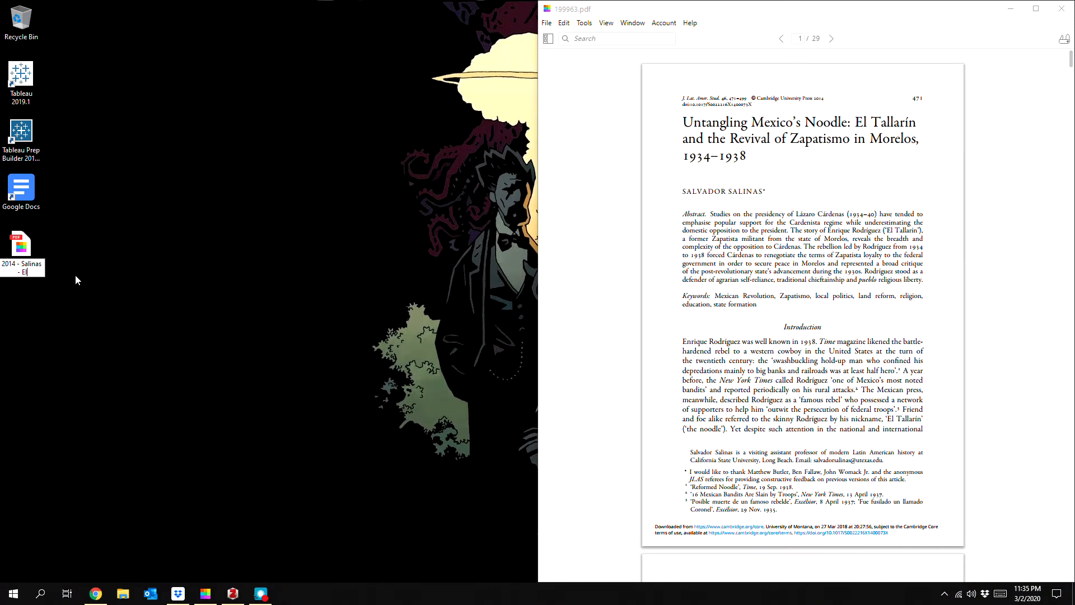
type(" Tallarin and the Revival of Za")
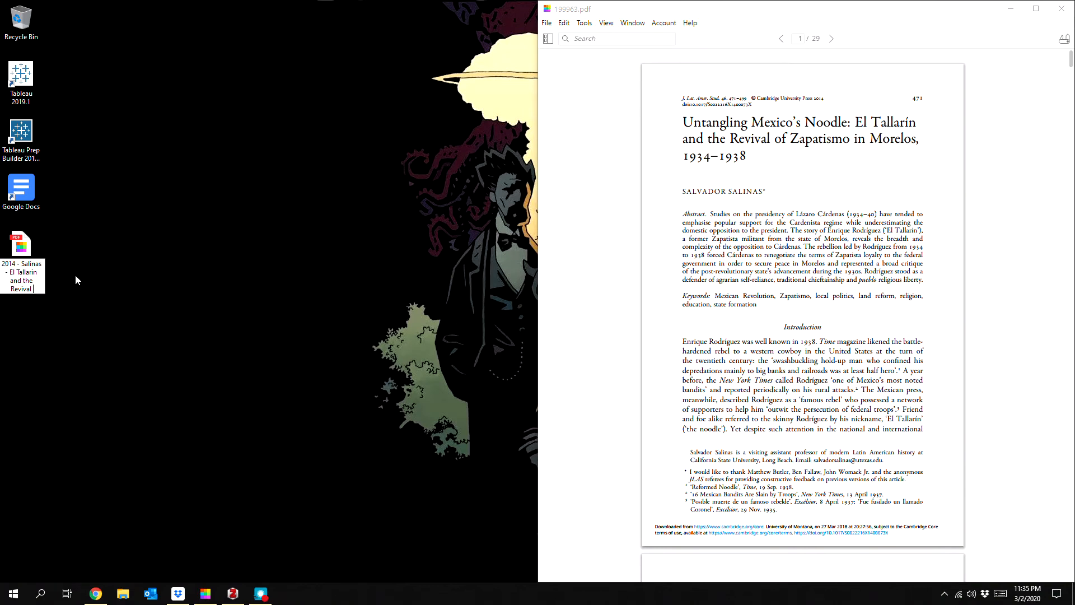
type("patismo")
key("BackSpace")
key("BackSpace")
key("BackSpace")
key("BackSpace")
key("BackSpace")
key("BackSpace")
key("BackSpace")
key("BackSpace")
key("BackSpace")
key("BackSpace")
key("BackSpace")
key("BackSpace")
key("BackSpace")
key("BackSpace")
key("BackSpace")
key("BackSpace")
key("BackSpace")
key("BackSpace")
key("BackSpace")
key("BackSpace")
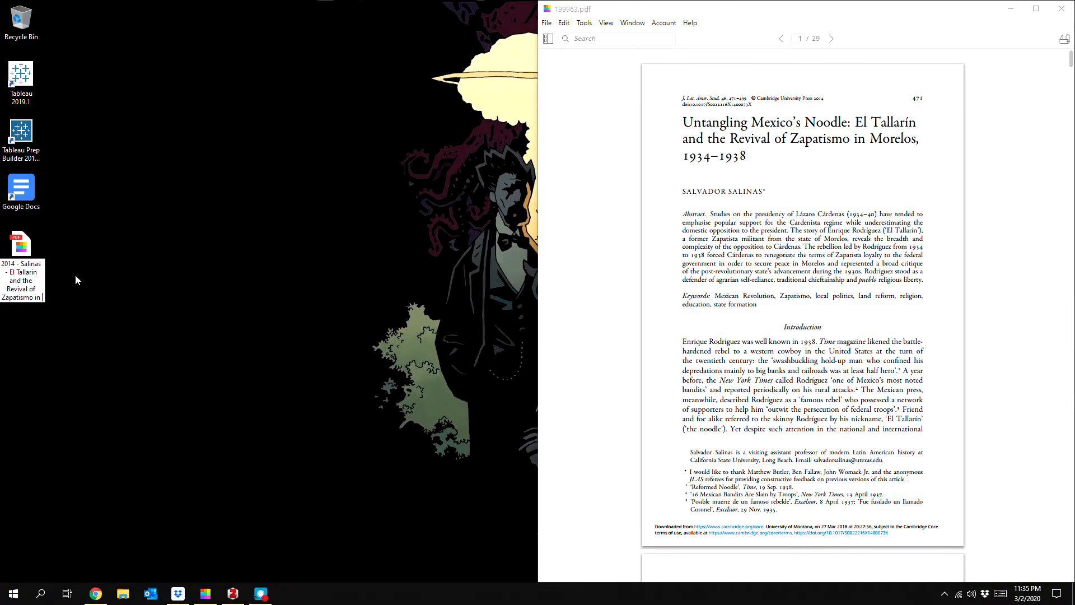
type("- El Tallarin and the Revival of Zapatismo in Morelos,")
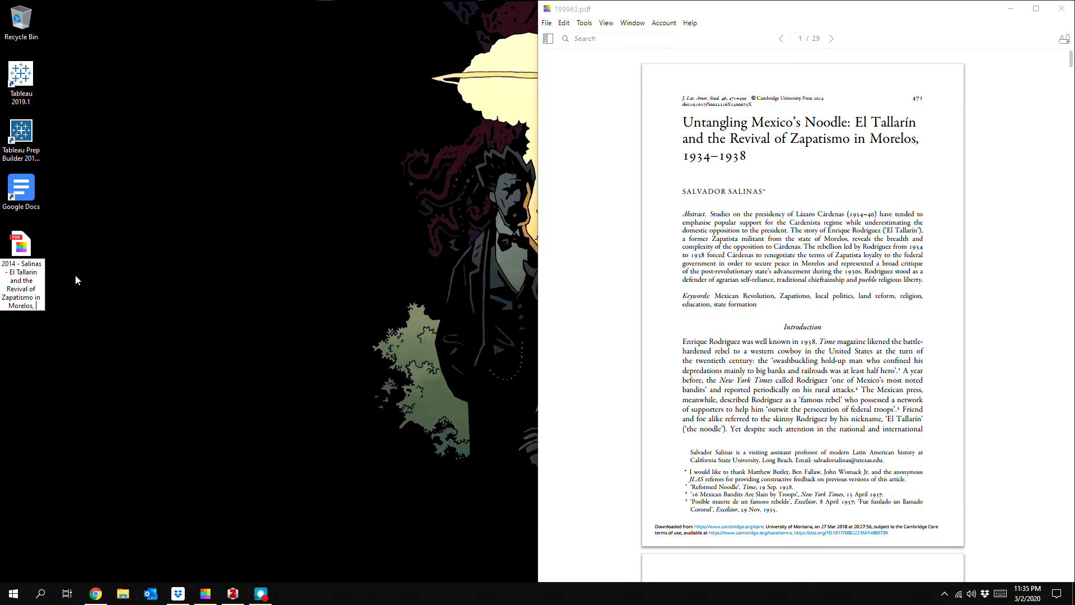
type("1934")
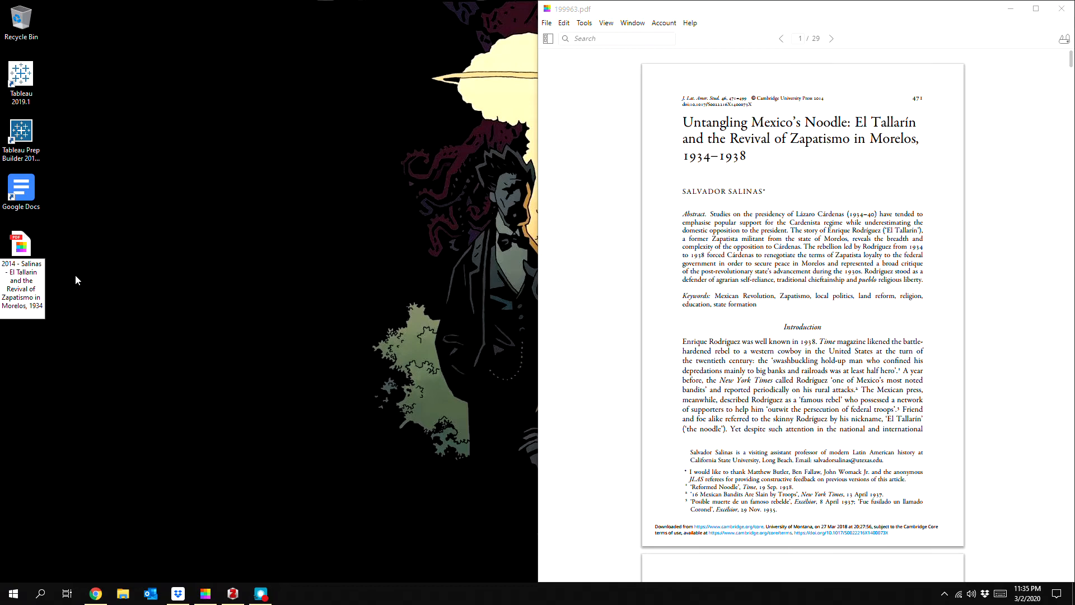
type("-1938")
key("Return")
Switch to Dropbox, move the renamed PDF from the desktop into the Nuestra America folder and copy its share link, with Zotero open alongside
left_click(178, 593)
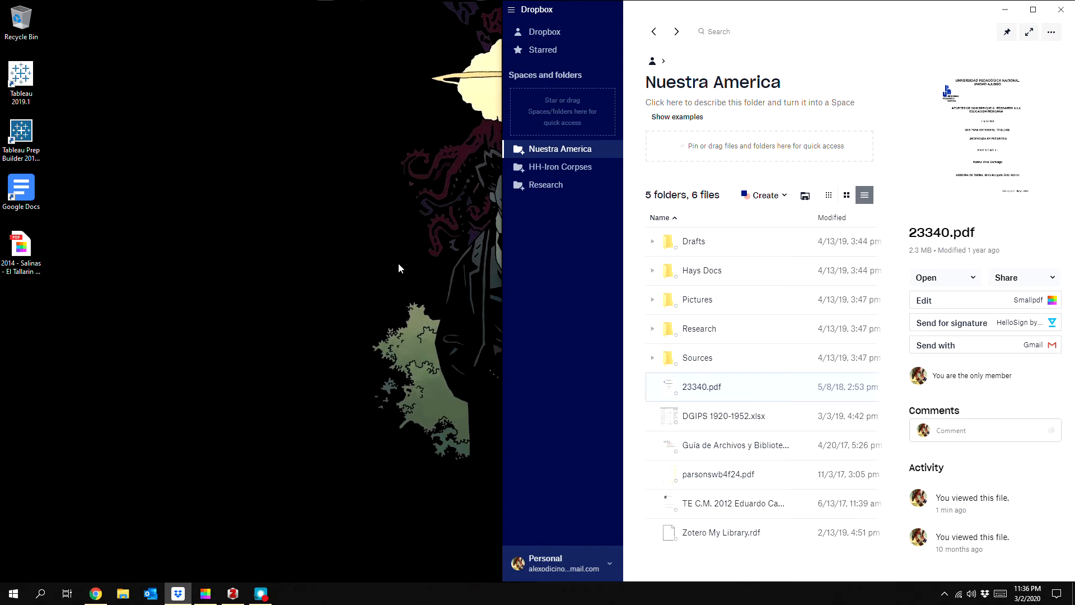
left_click_drag(22, 249, 666, 540)
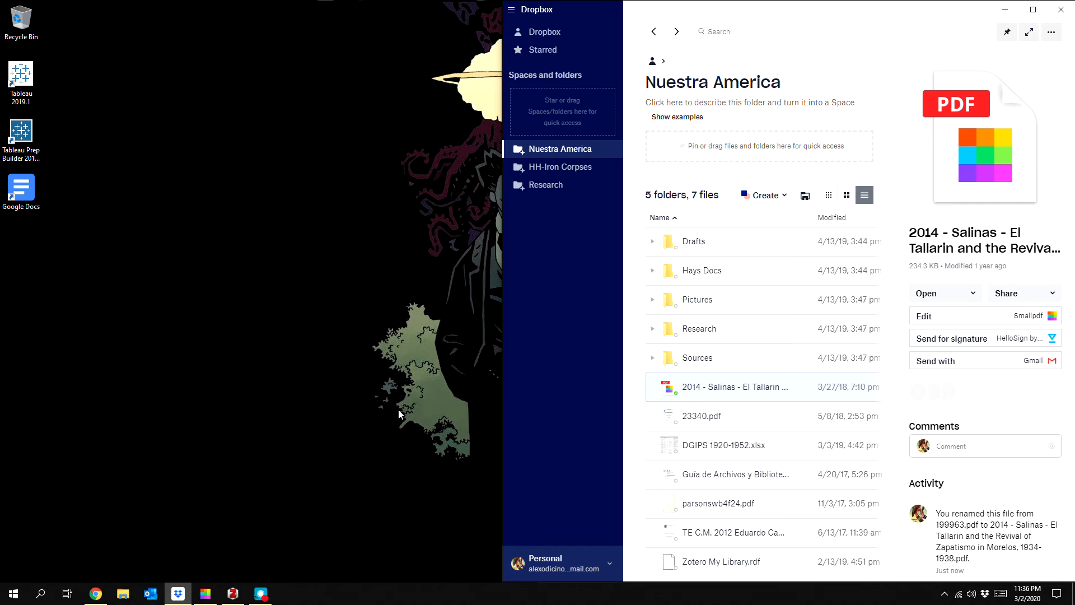
left_click(233, 593)
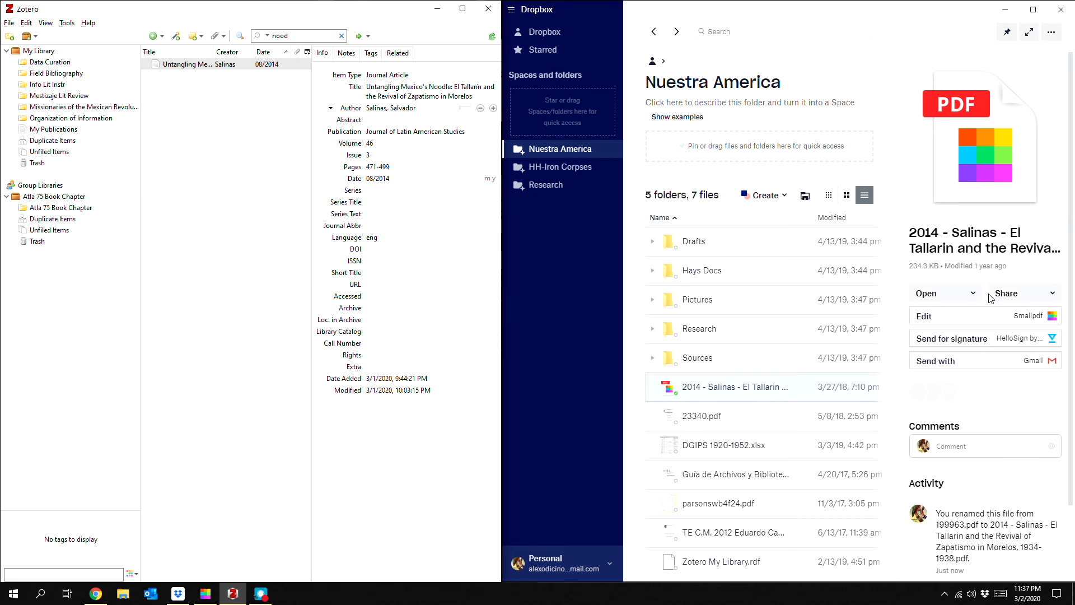
left_click(1008, 297)
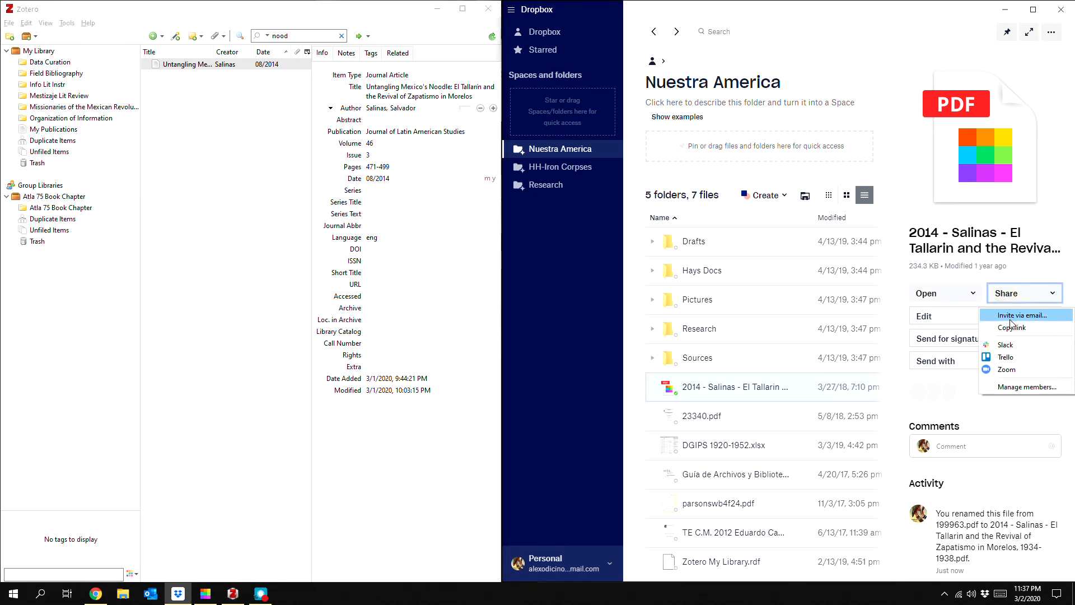
left_click(1011, 328)
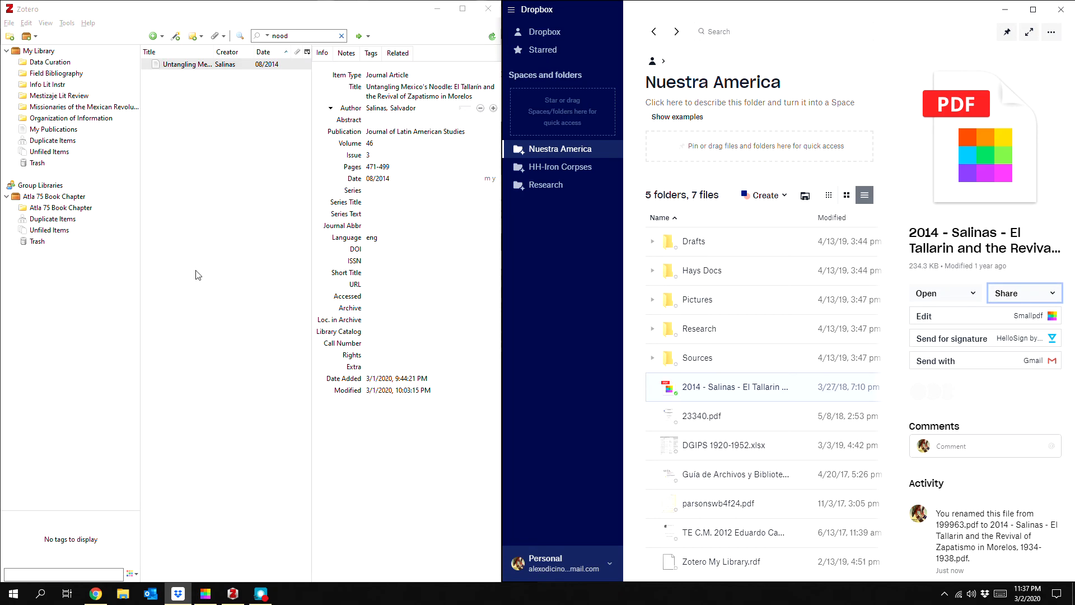
Attach the copied Dropbox link as a URI to the "Untangling Mexico's Noodle" article in Zotero, without a custom title
right_click(188, 65)
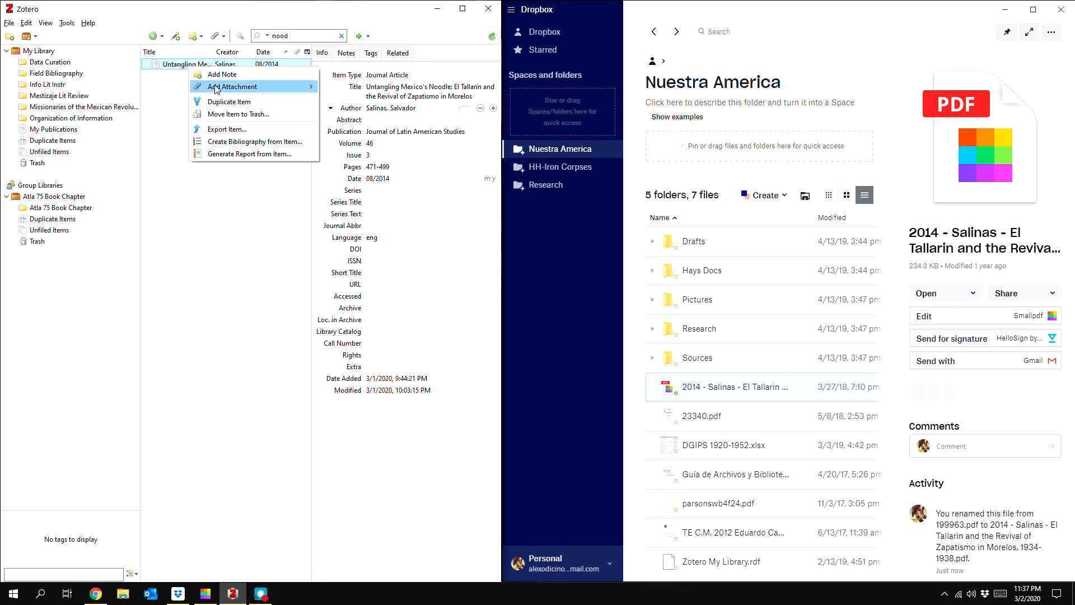
mouse_move(255, 88)
left_click(332, 87)
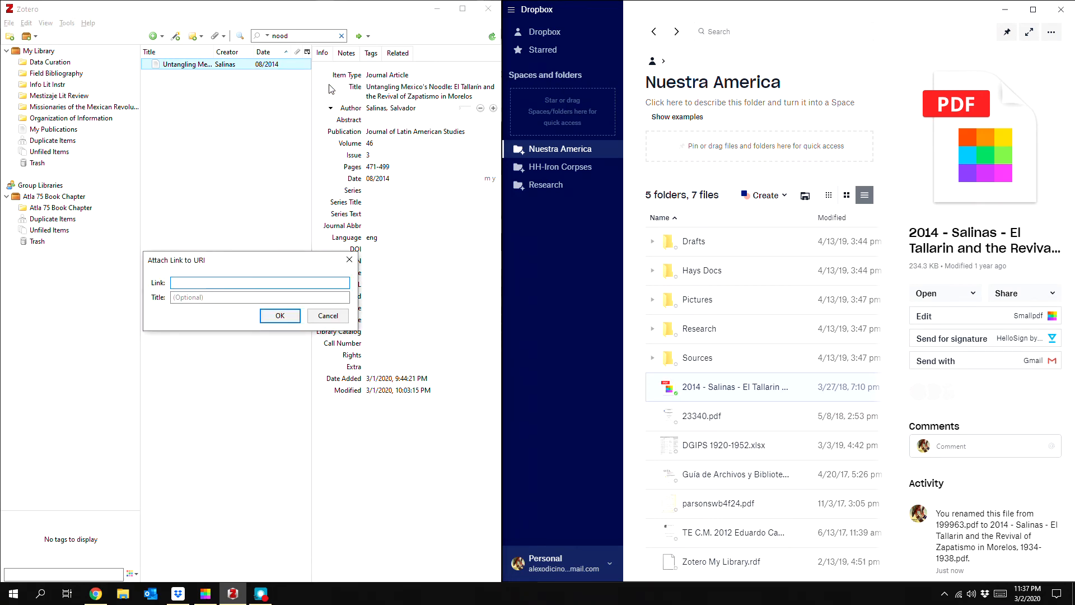
key("ctrl+v")
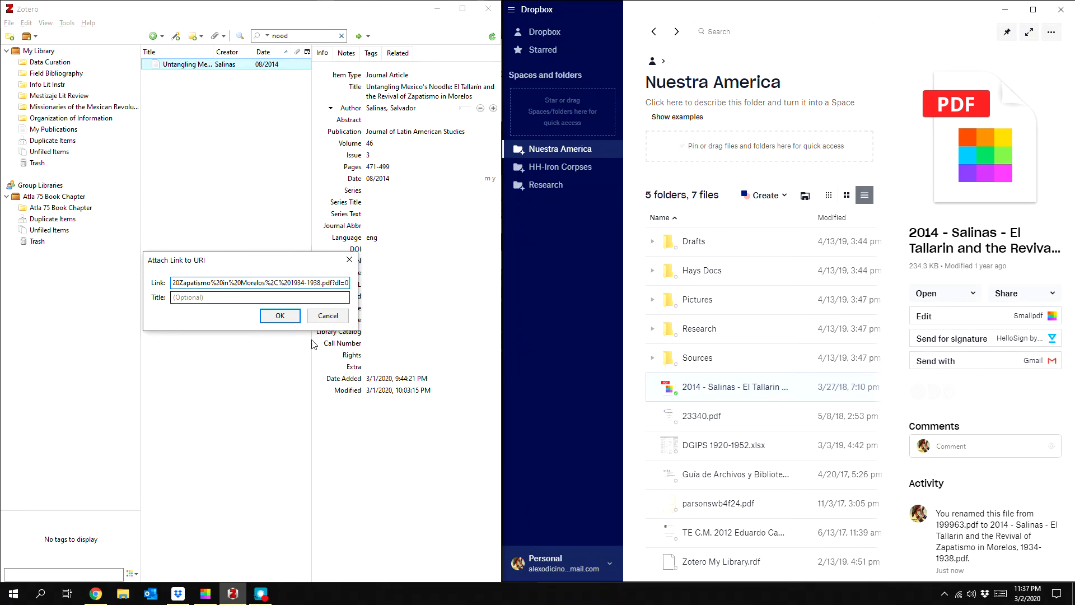
left_click(279, 316)
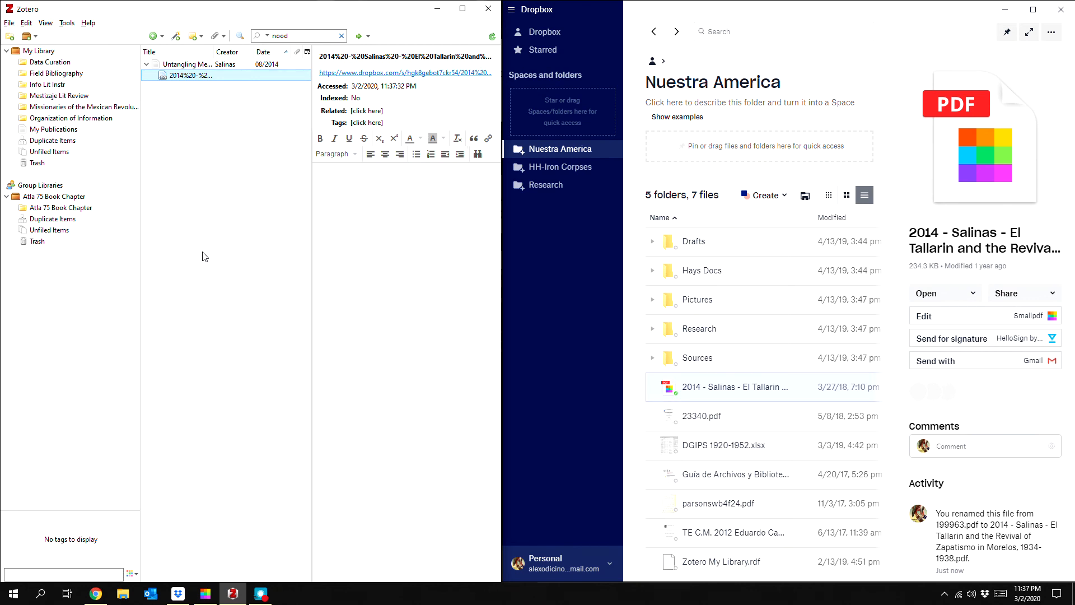
Add a new blank note to the "Untangling Mexico's Noodle" article in Zotero
left_click(168, 65)
left_click(347, 53)
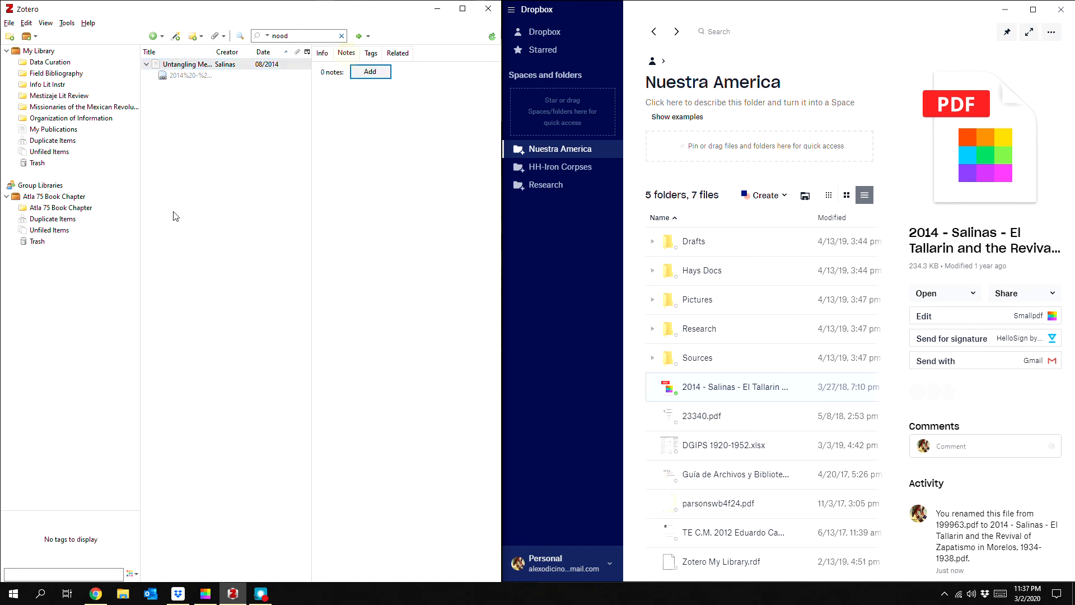
left_click(374, 74)
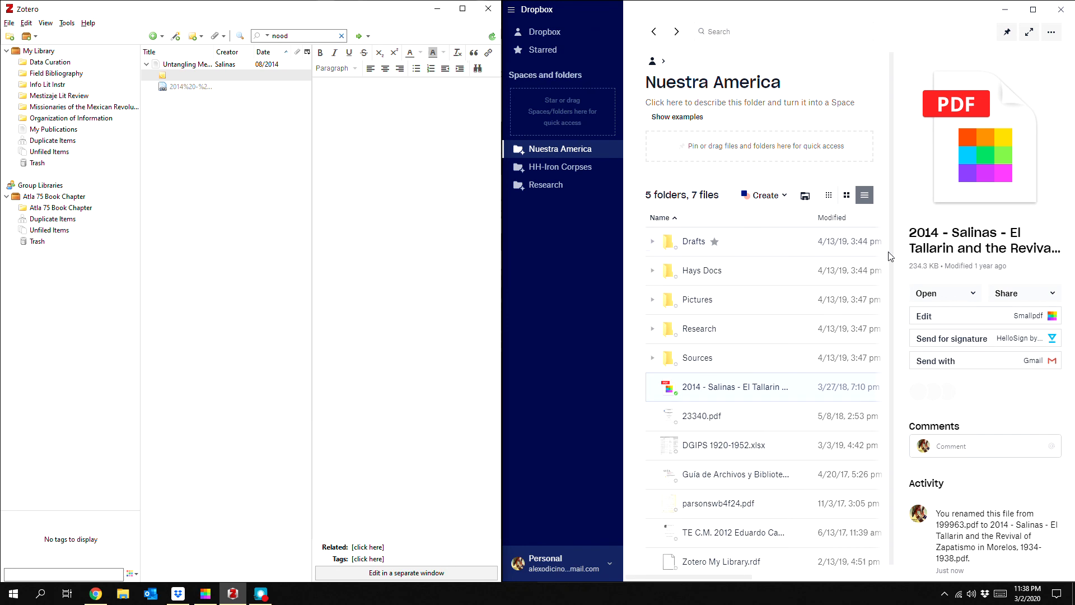
Open the El Tallarin PDF's preview in Dropbox and annotate "Tallarín" in the page 1 title with the comment: Literally means "Noodle"
left_click(759, 385)
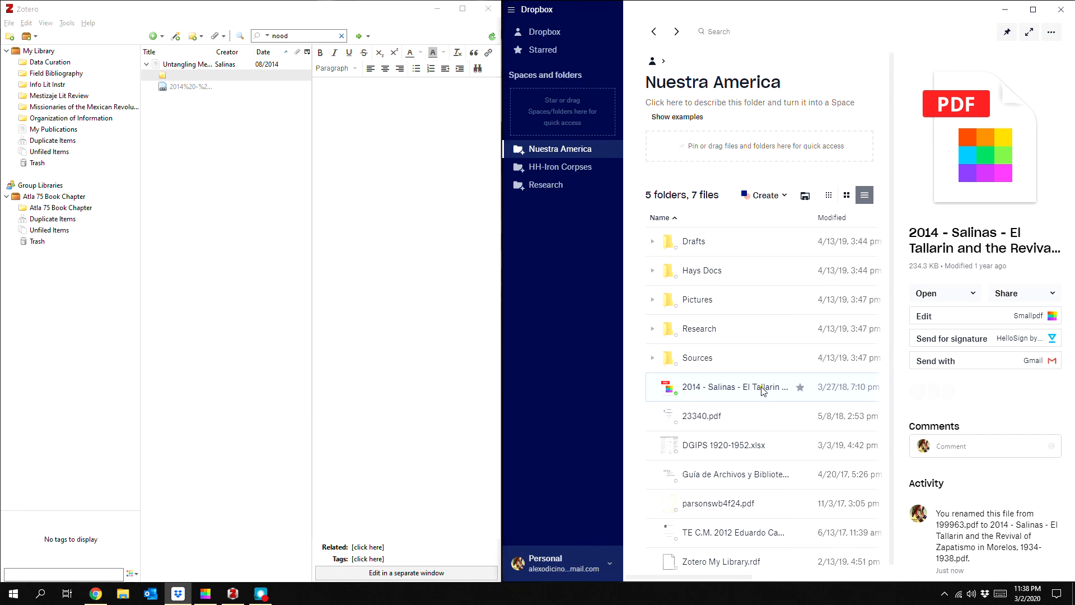
left_click(945, 296)
left_click(953, 254)
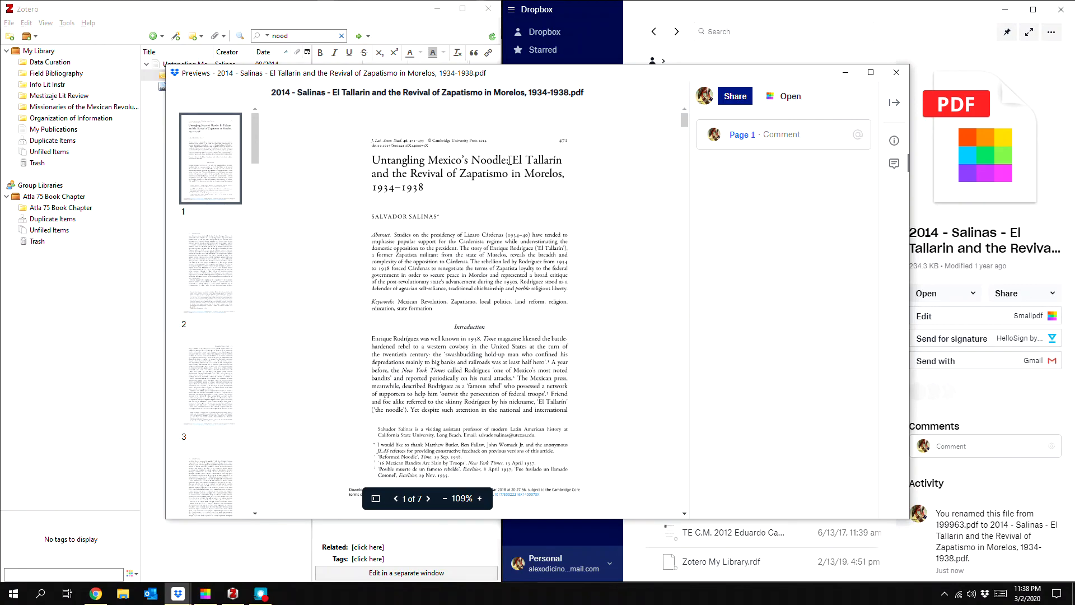
mouse_move(524, 152)
left_mouse_down()
mouse_move(536, 165)
mouse_move(565, 169)
left_mouse_up()
type("Li")
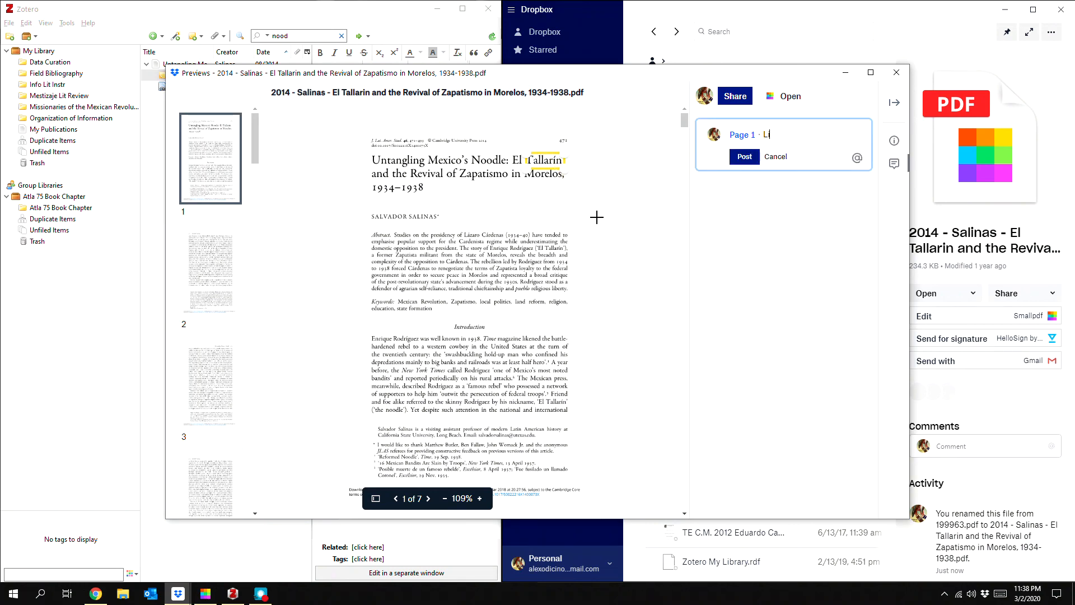
type("terally means \"Noodle\"")
type(".")
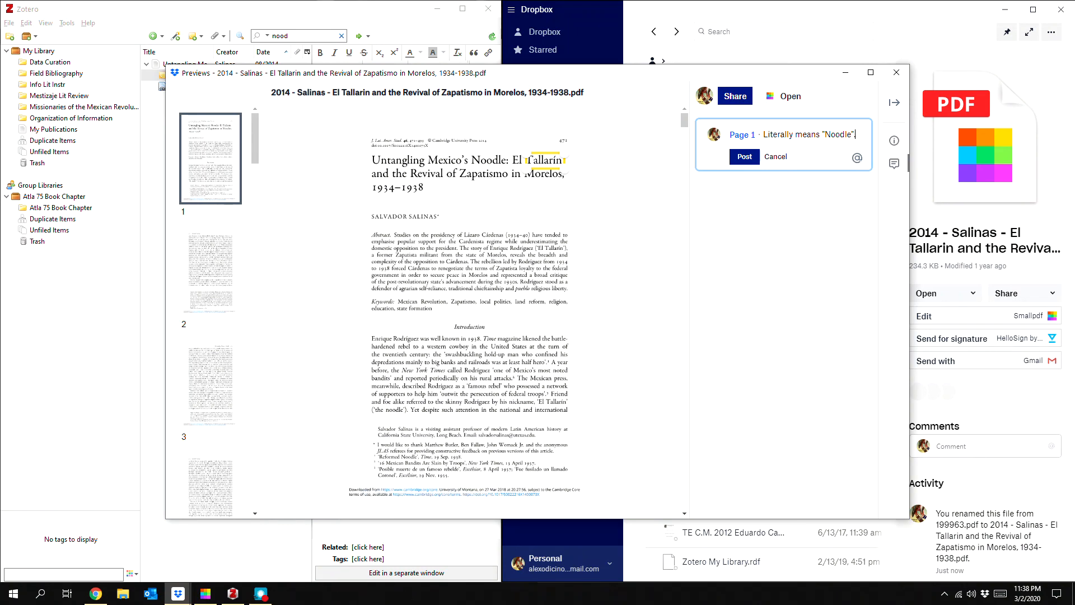